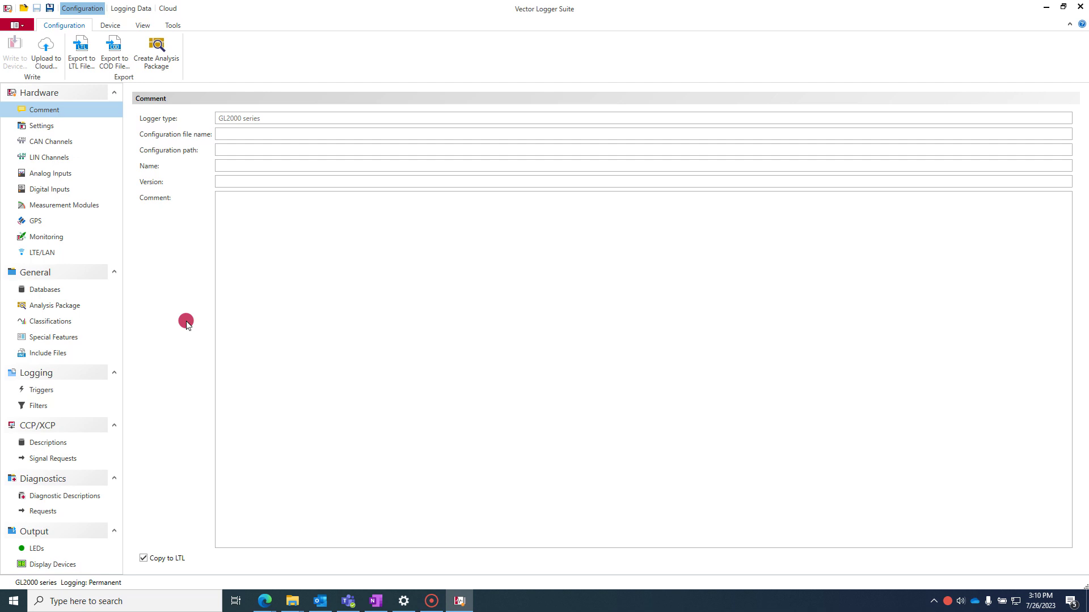
Create a new configuration choosing GL2400 as the logger type
{"action": "left_click", "coordinate": [19, 28]}
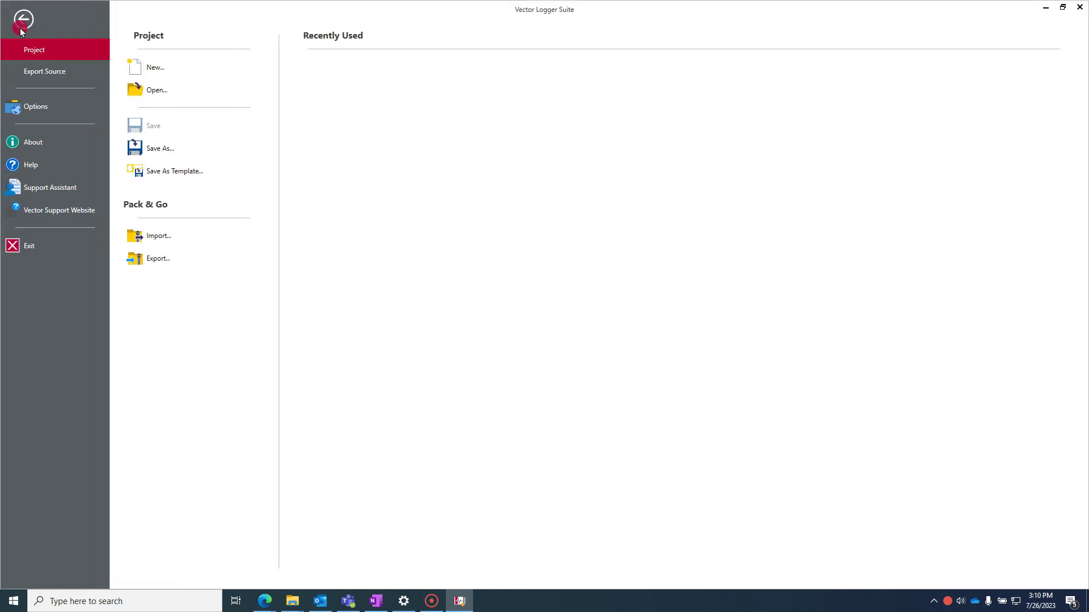
{"action": "left_click", "coordinate": [181, 76]}
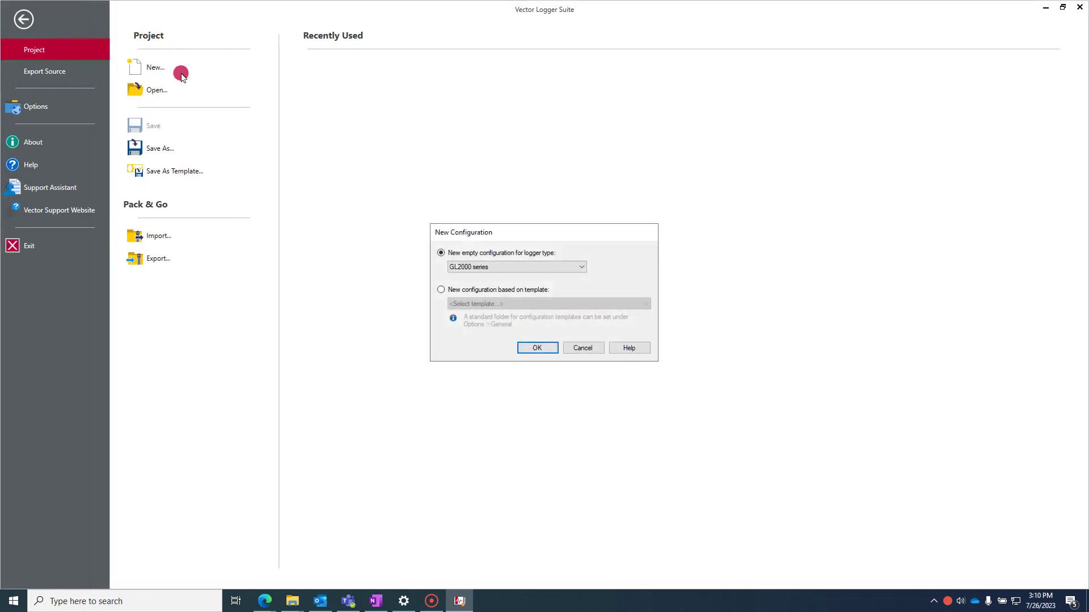
{"action": "left_click", "coordinate": [519, 269]}
{"action": "left_click", "coordinate": [538, 345]}
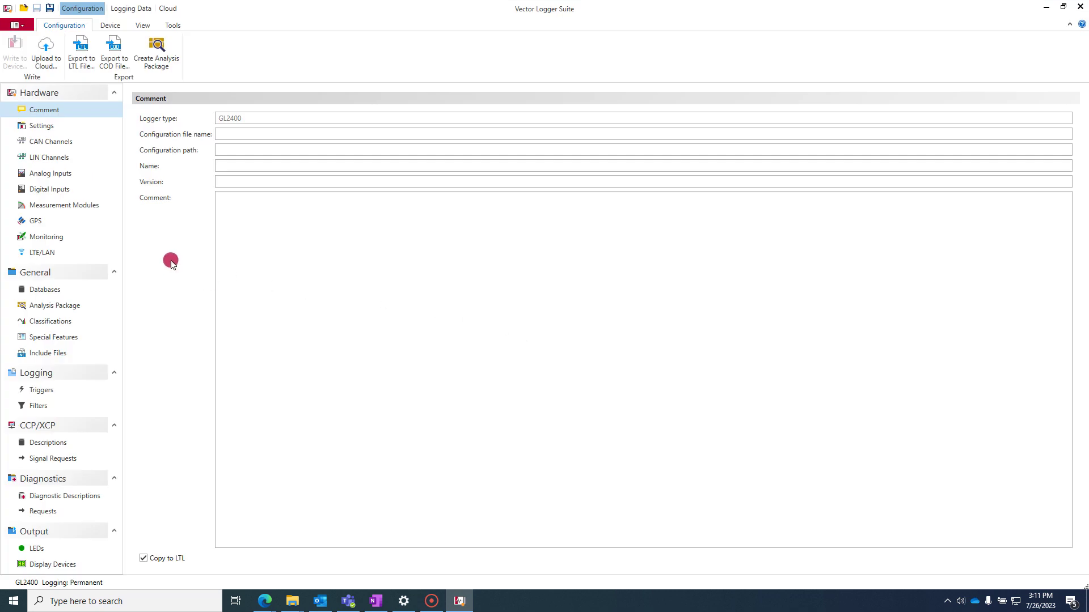
In CAN Channels, disable CAN 2, CAN 3 and CAN 4, leaving only CAN 1 enabled
{"action": "left_click", "coordinate": [89, 144]}
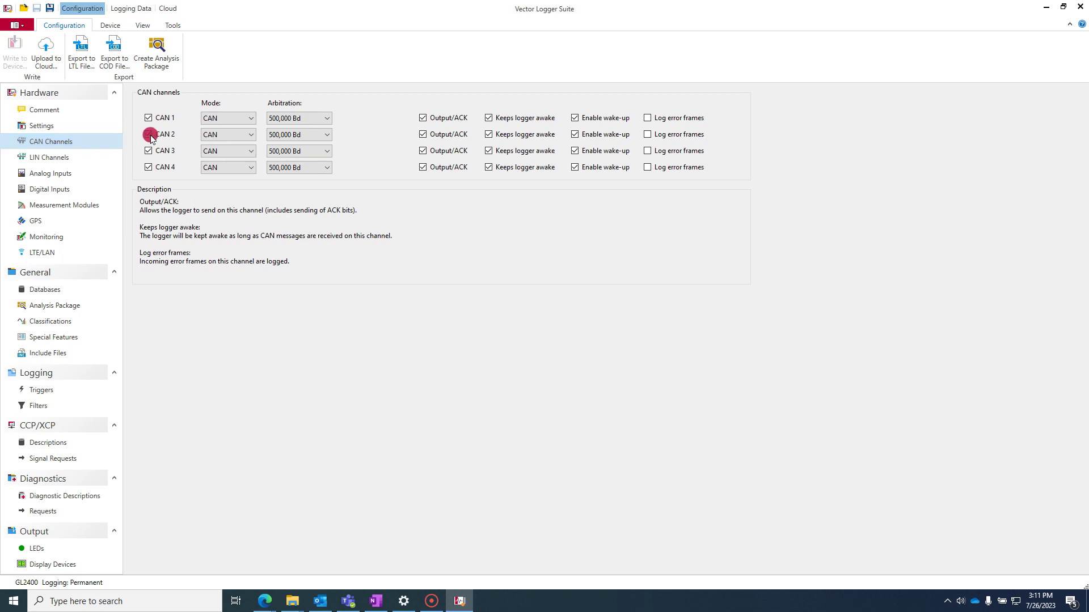
{"action": "left_click", "coordinate": [148, 133]}
{"action": "left_click", "coordinate": [149, 167]}
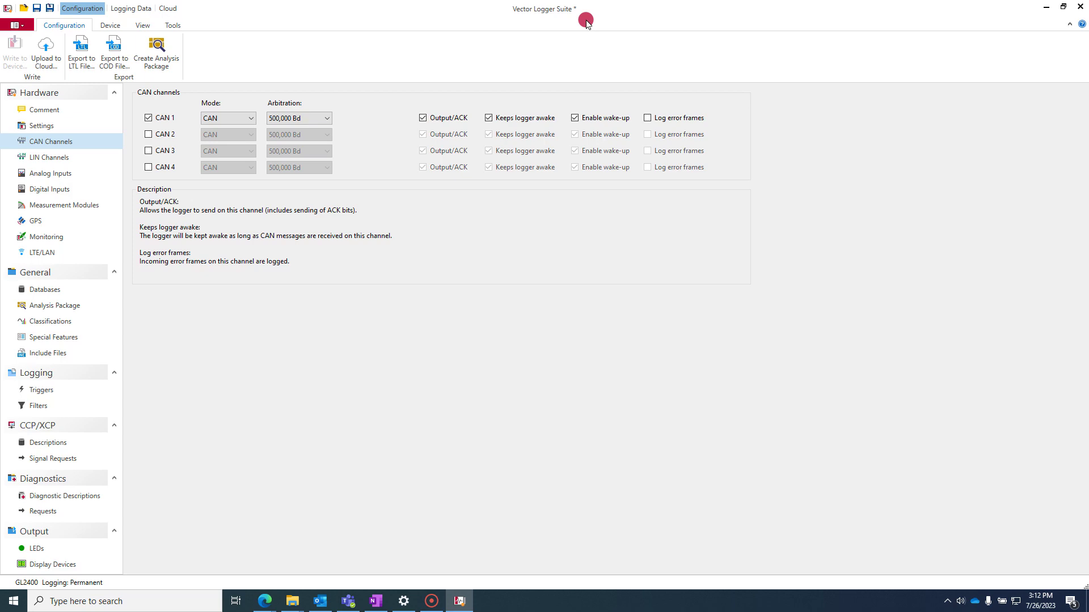
Save the configuration as GL2400_Tutorial.glc, replacing 'Configuration' in the suggested name
{"action": "key", "text": "ctrl+s"}
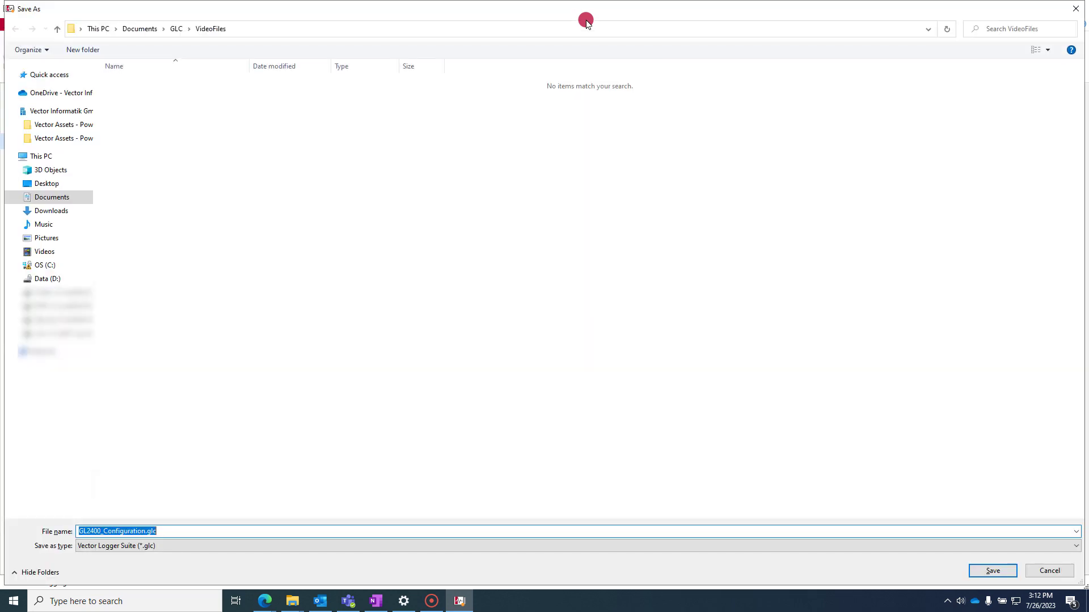
{"action": "left_click", "coordinate": [131, 531]}
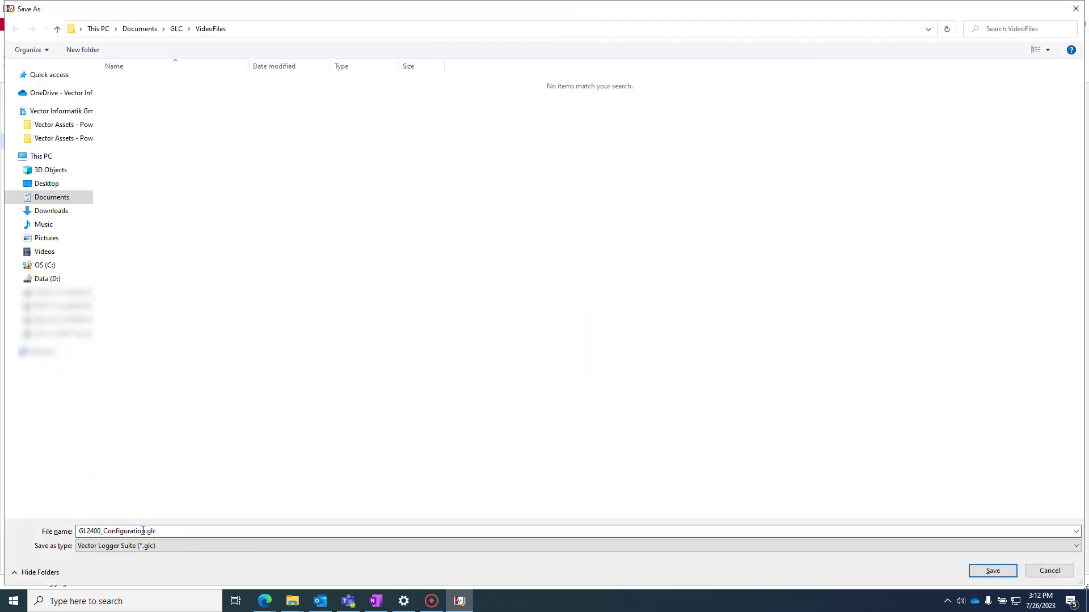
{"action": "left_click_drag", "start_coordinate": [143, 532], "coordinate": [108, 534]}
{"action": "type", "text": "Tutorial"}
{"action": "left_click", "coordinate": [991, 571]}
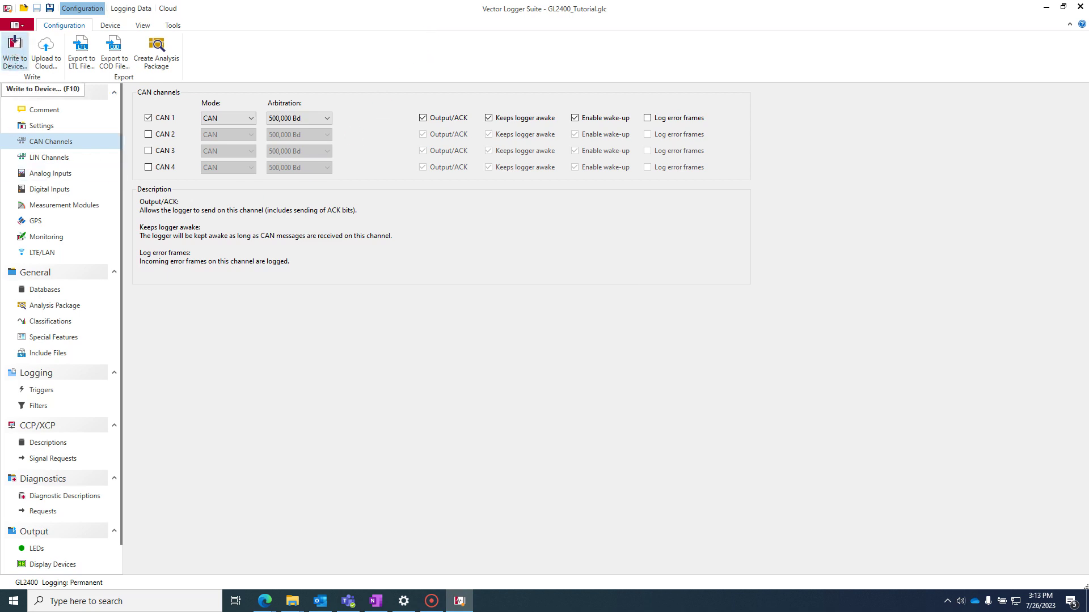
Write the configuration to the GL2400 drive, clearing the memory card first, and confirm success
{"action": "left_click", "coordinate": [13, 55]}
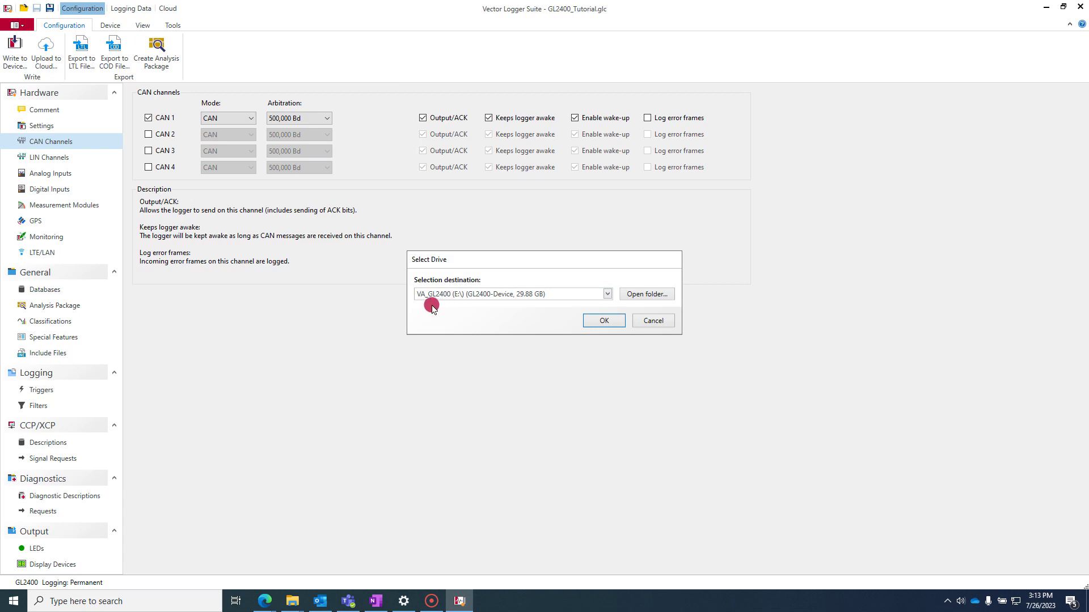
{"action": "left_click", "coordinate": [597, 322]}
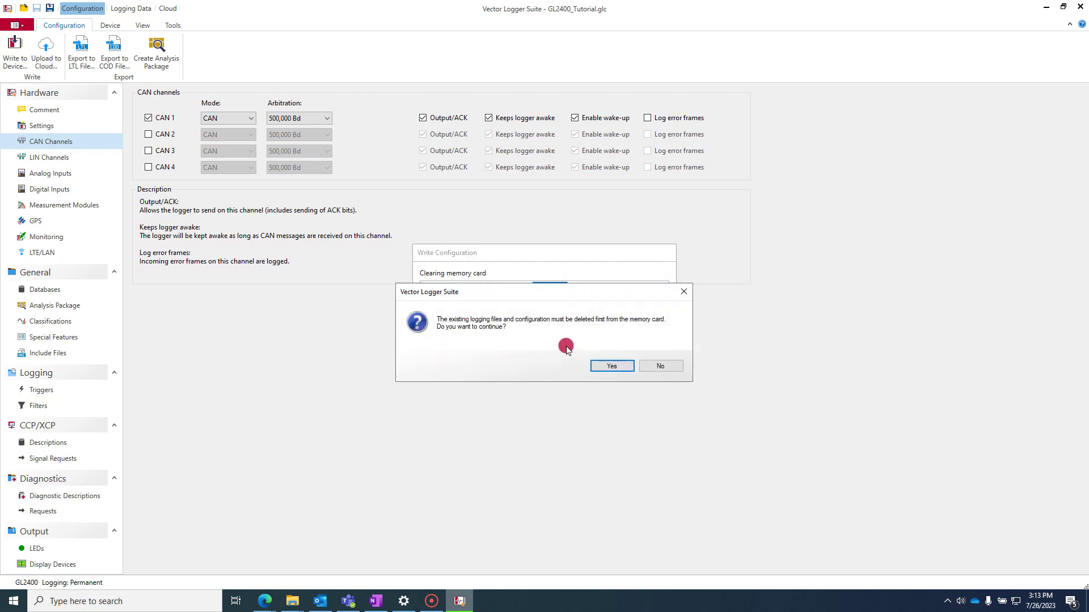
{"action": "left_click", "coordinate": [612, 366]}
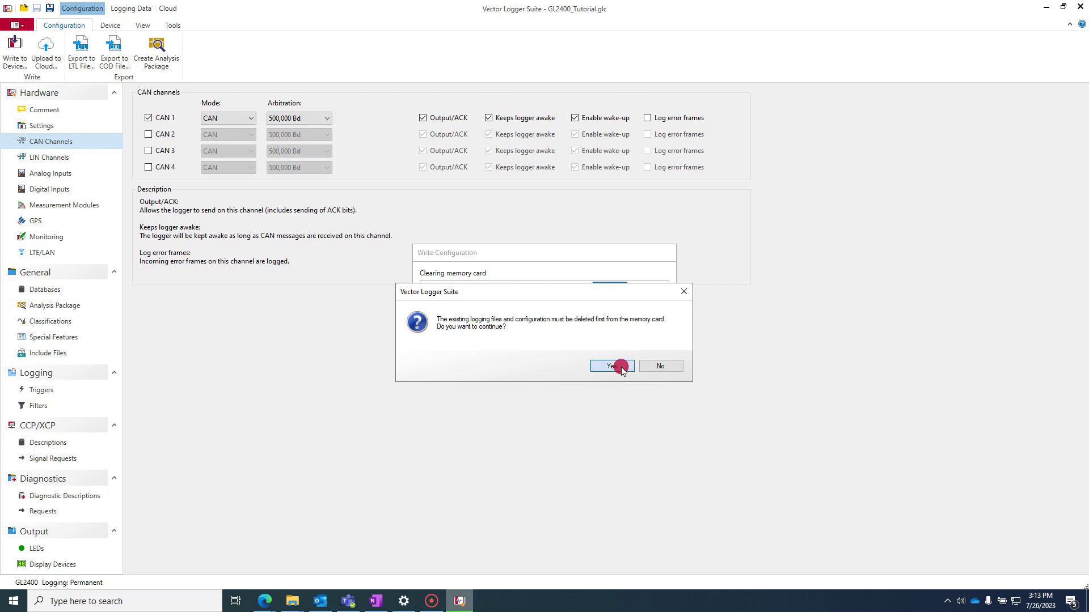
{"action": "left_click", "coordinate": [618, 366]}
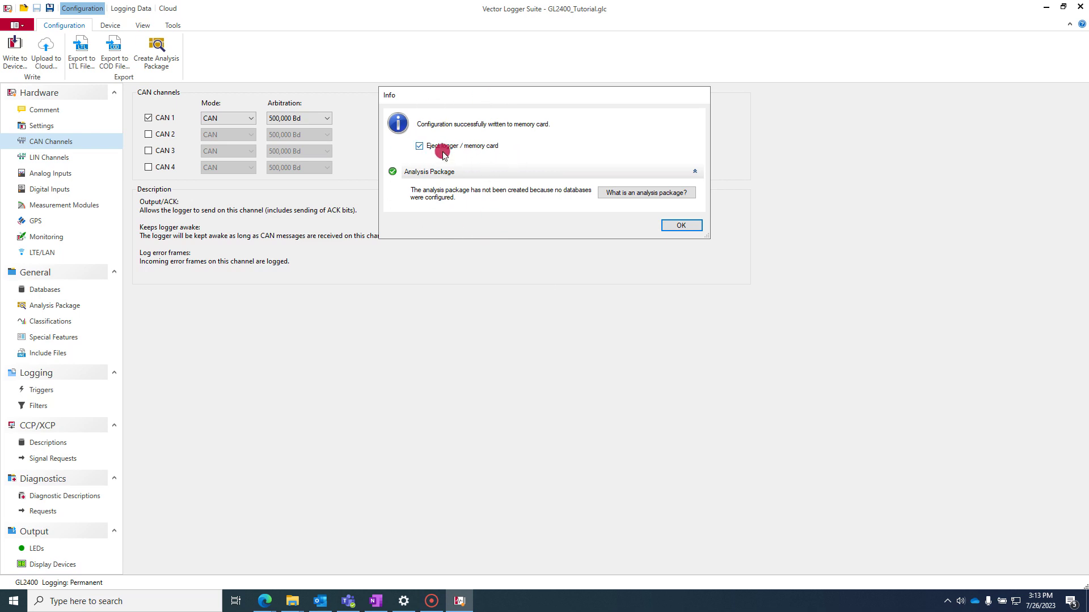
{"action": "left_click", "coordinate": [690, 226]}
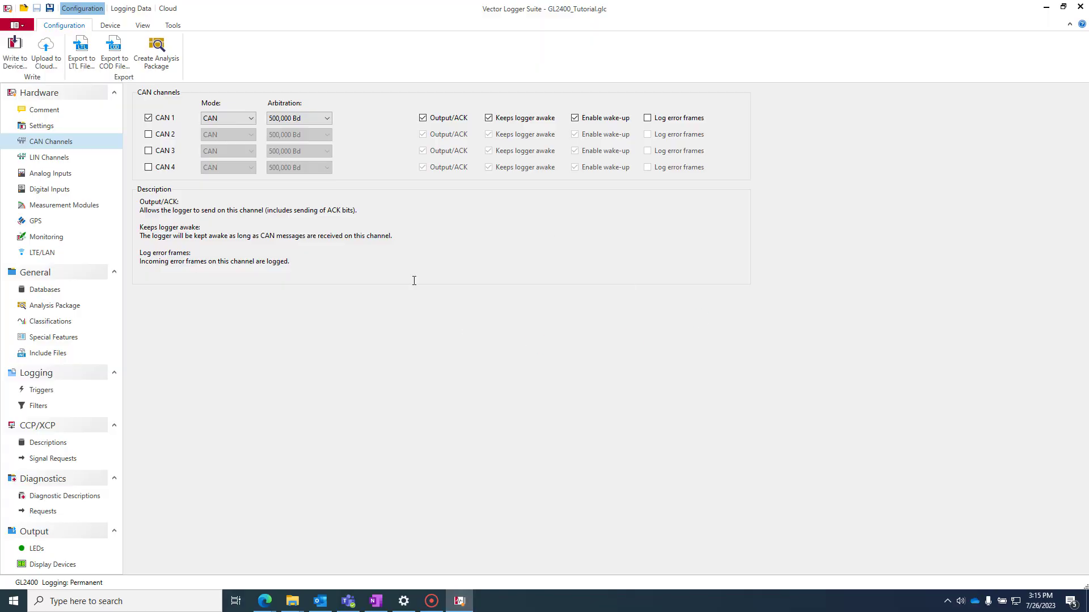
{"action": "left_click", "coordinate": [524, 344]}
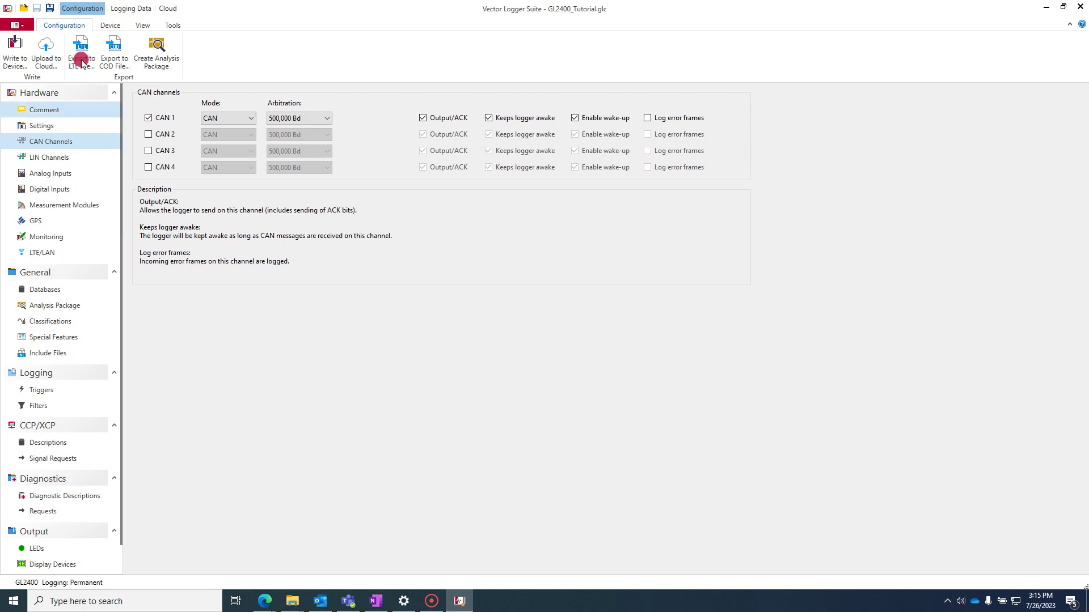
Under Logging Data, select the attached GL2400 logger as the data source
{"action": "left_click", "coordinate": [146, 9]}
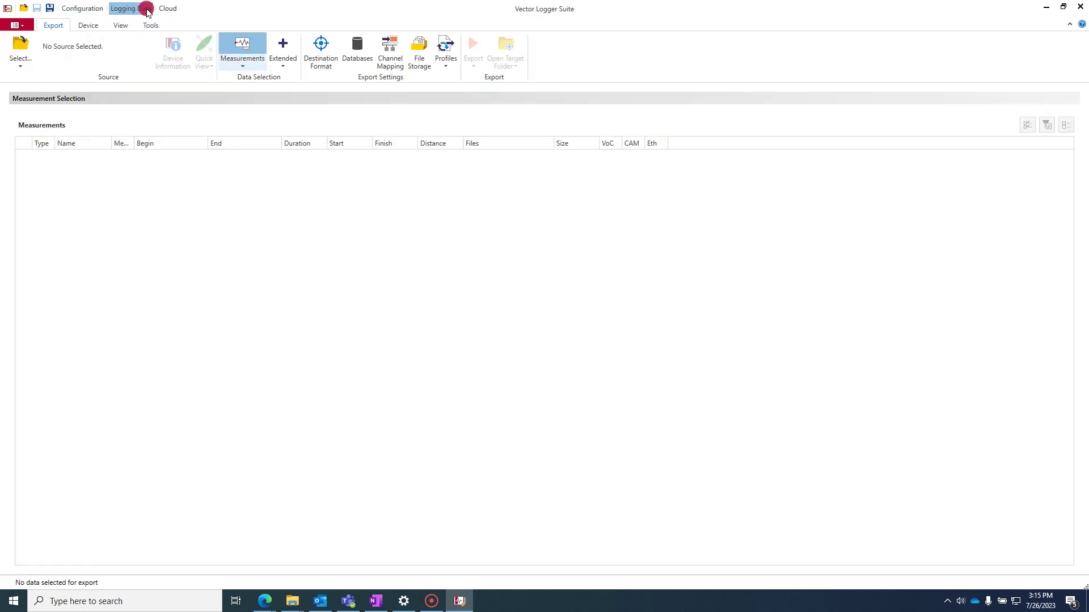
{"action": "left_click", "coordinate": [19, 48]}
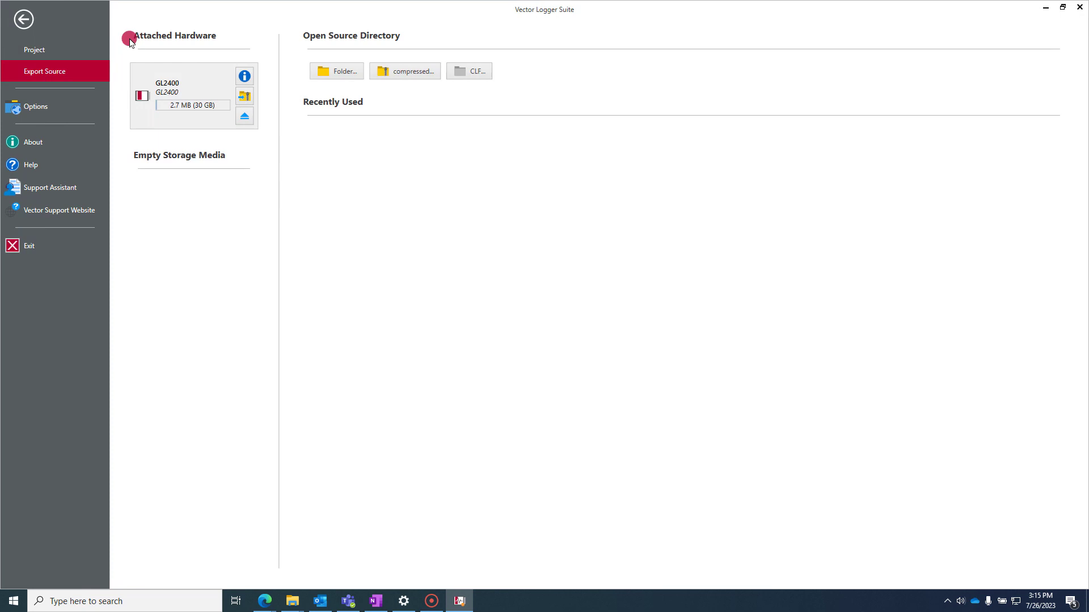
{"action": "left_click", "coordinate": [212, 112]}
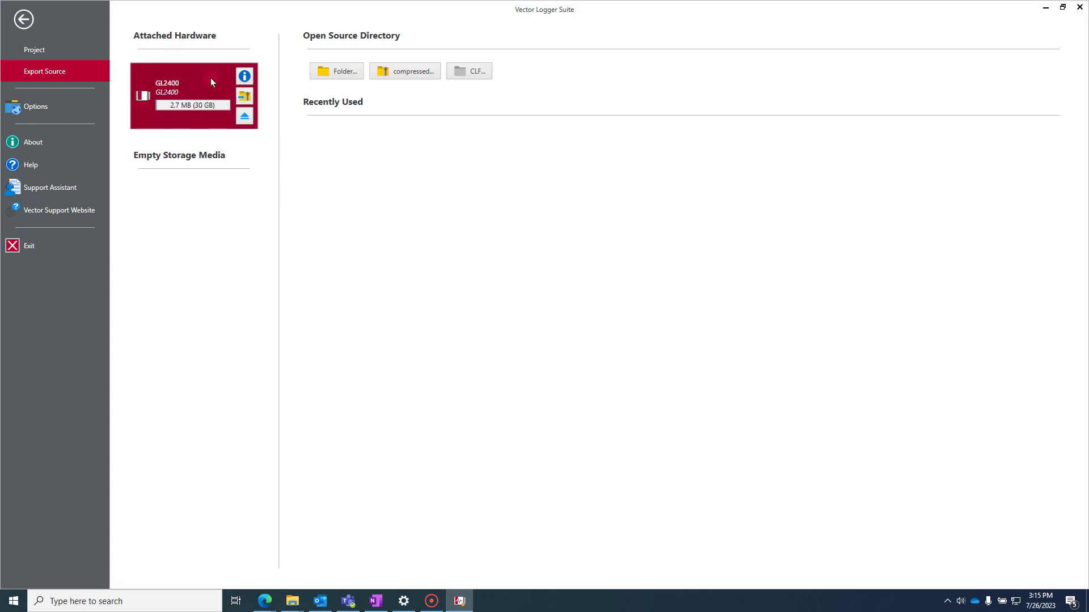